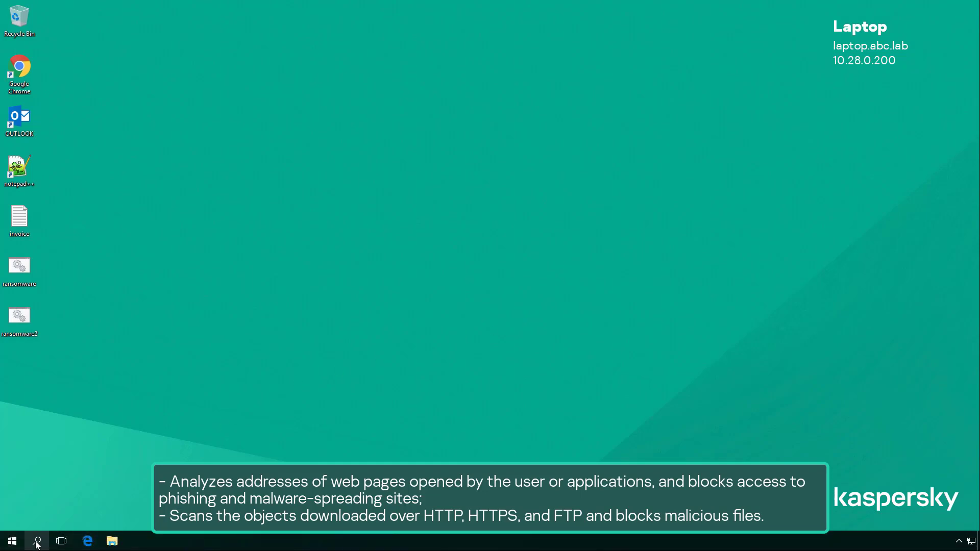
Launch Windows PowerShell and type an Invoke-WebRequest command saving secure.eicar.org's eicar_com.zip to C:\temp
click(39, 543)
text(power)
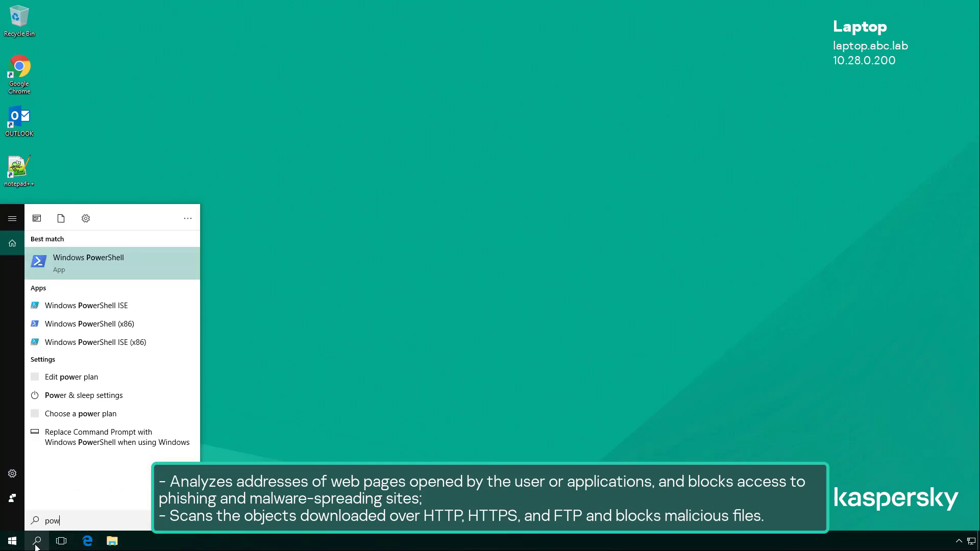
click(80, 271)
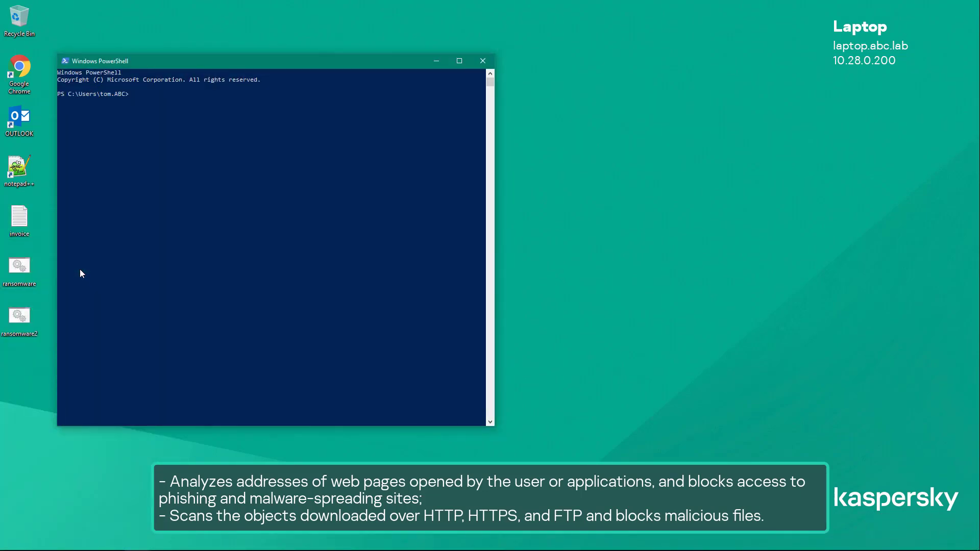
text(Invoke-WebRequest)
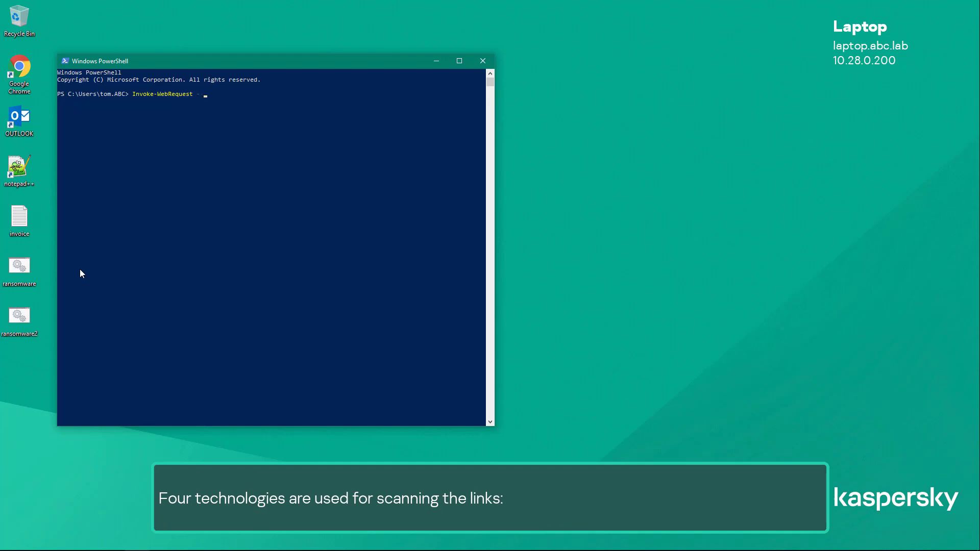
text( -uri)
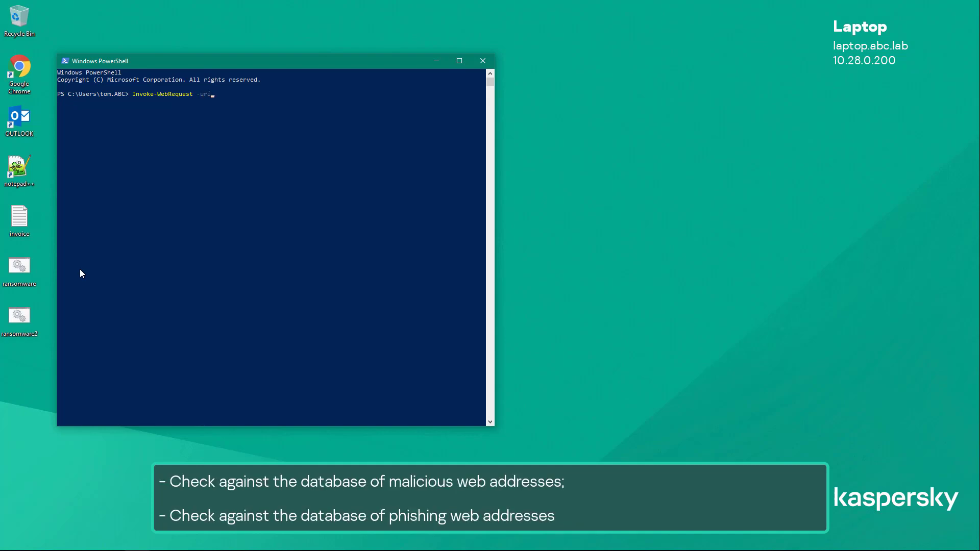
text( "https://secu)
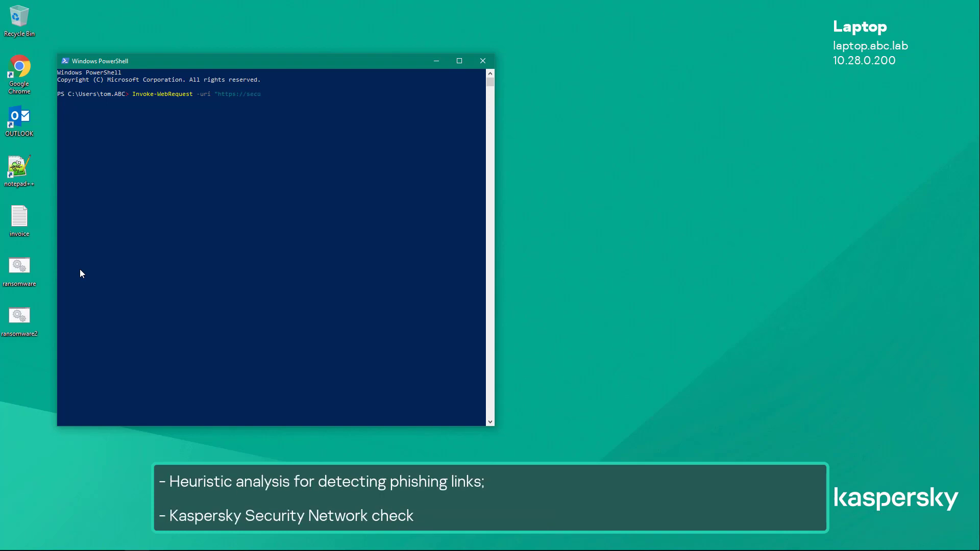
text(re.eicar.org/eicar_com.zip)
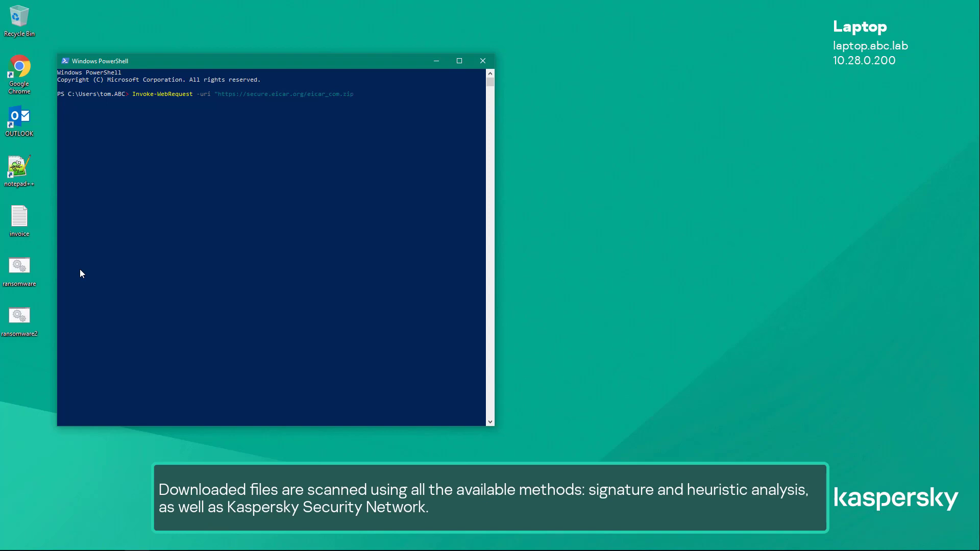
text(" -OutFile "C:\temp\eicar_co)
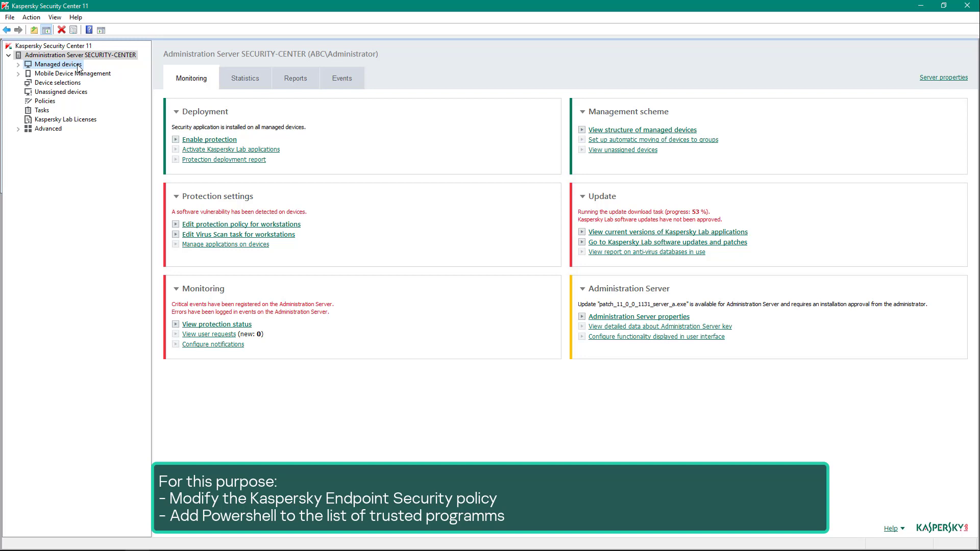
Open the Kaspersky Endpoint Security policy from Managed devices > Policies at General Settings > Exclusions
click(57, 65)
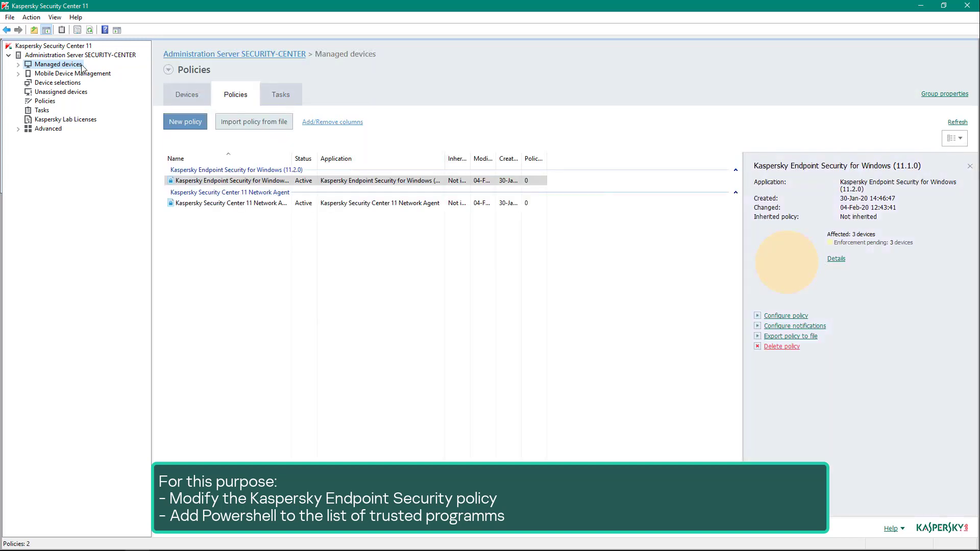
click(261, 182)
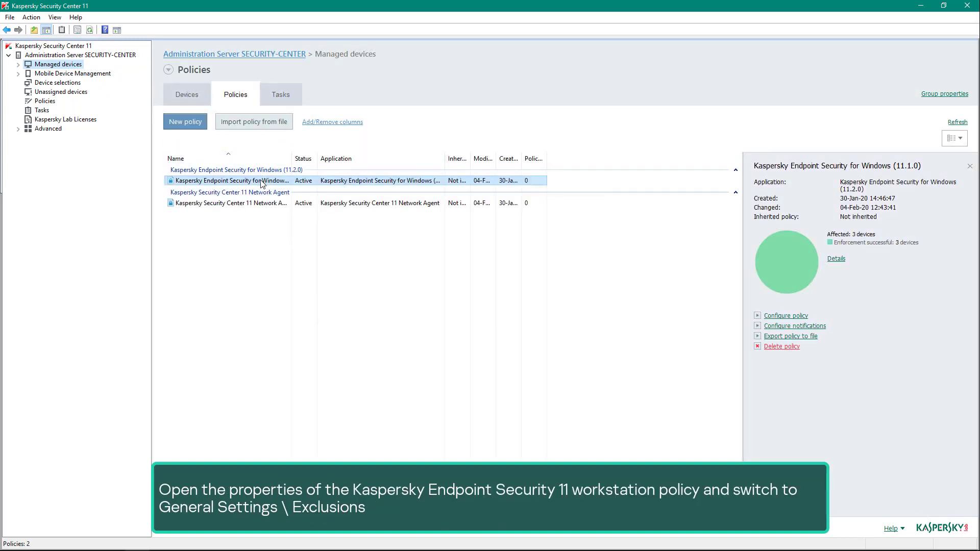
double_click(261, 182)
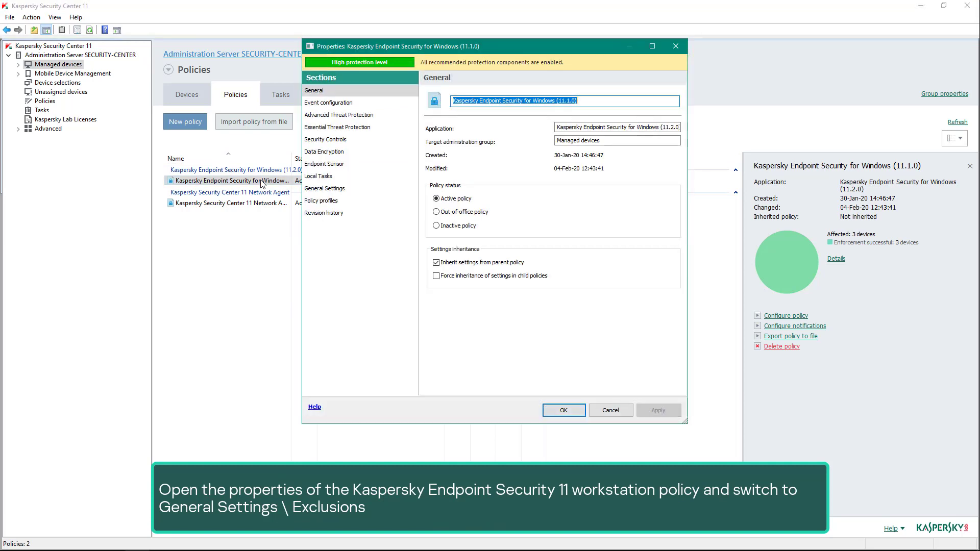
click(316, 190)
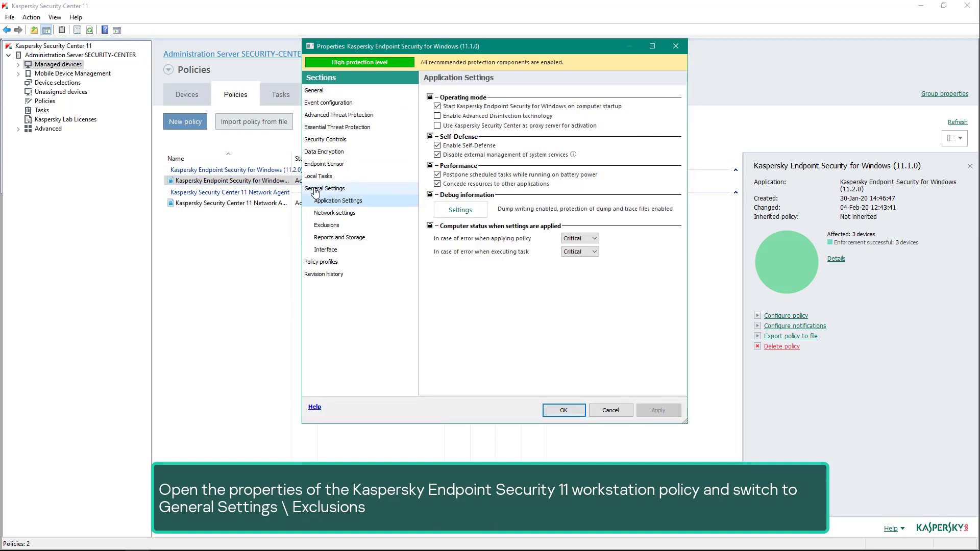
click(327, 226)
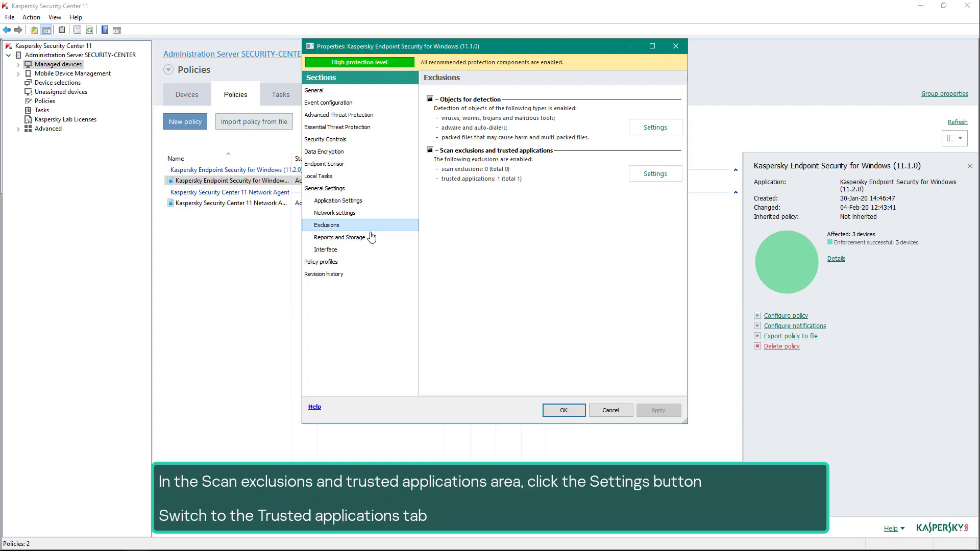
Add %systemroot%\system32\WindowsPowershell\v1.0\powershell.exe as a new trusted application
click(663, 177)
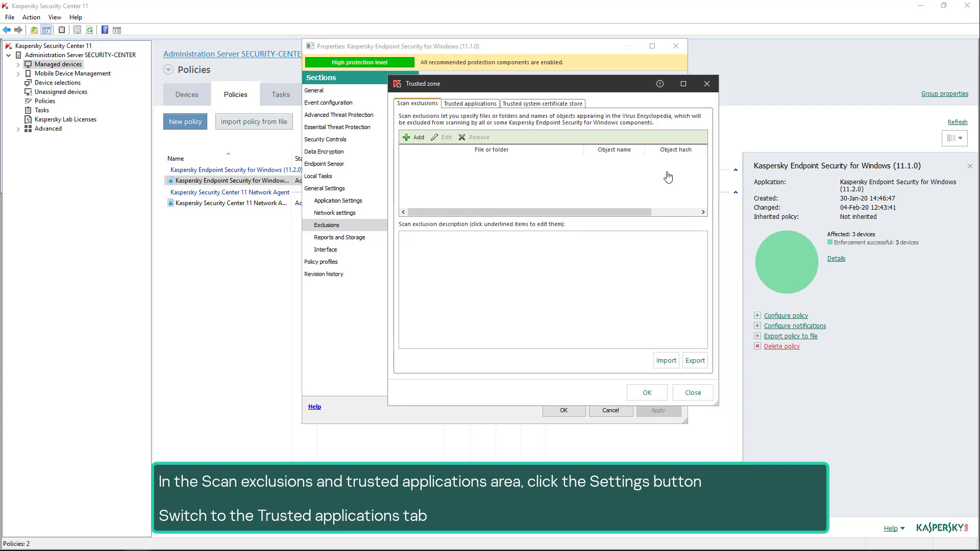
click(481, 104)
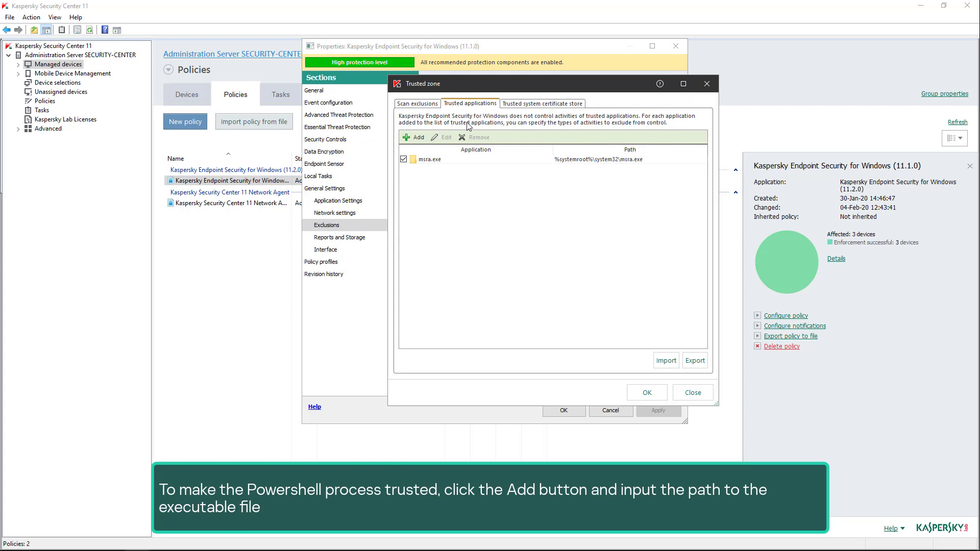
click(418, 138)
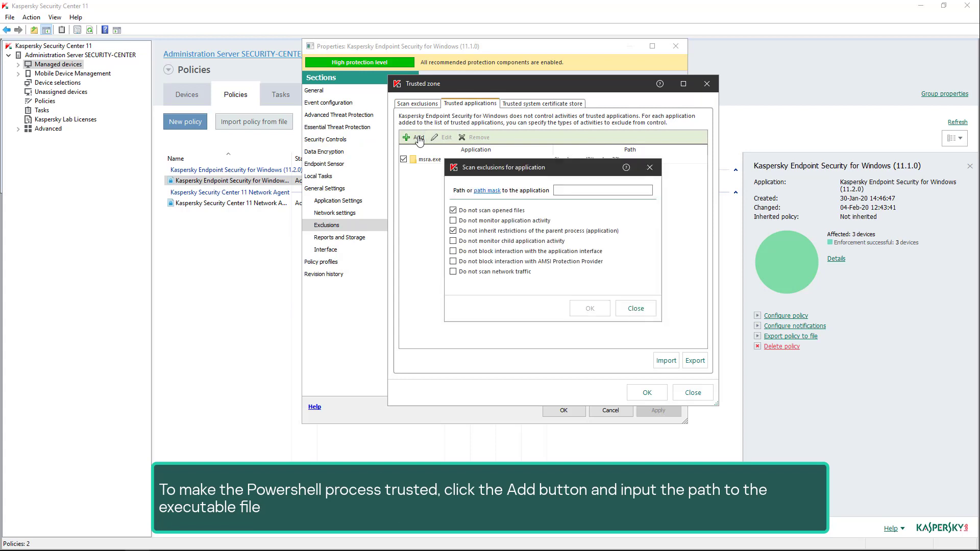
click(559, 191)
text(%systemroot%\system32\Windo)
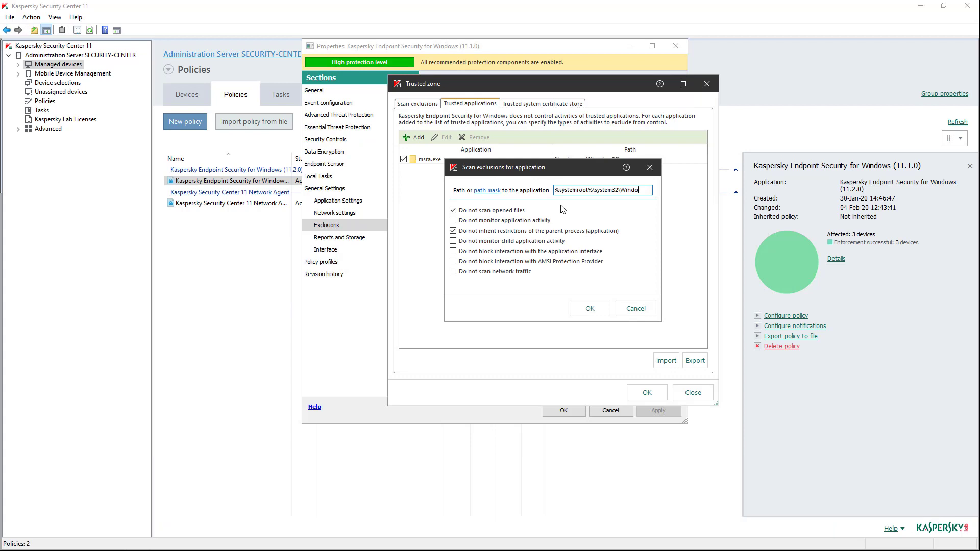
text(wsPowershell\v1.0\powershell.exe)
Exclude only its encrypted network traffic from scanning, clearing the other exclusions, and apply
click(509, 211)
click(508, 231)
click(503, 272)
click(474, 293)
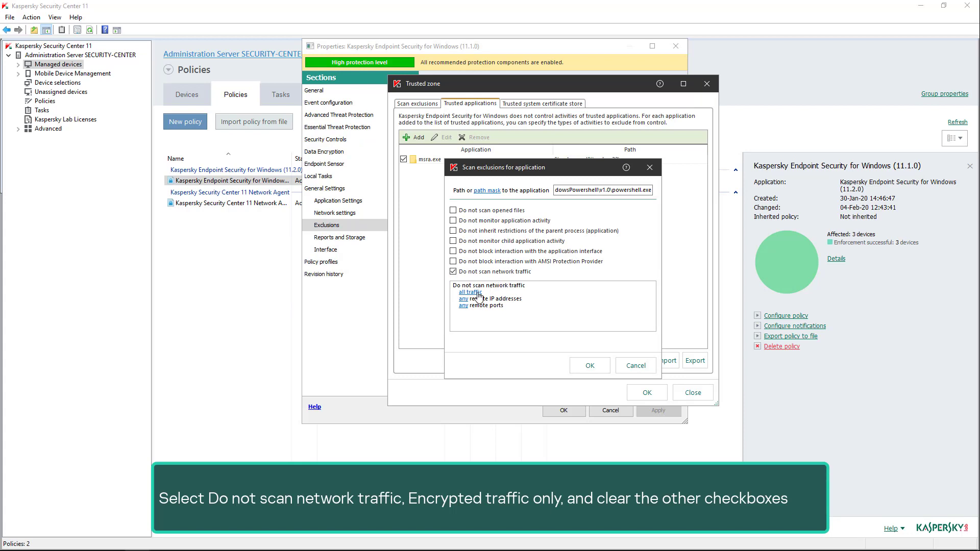
click(588, 365)
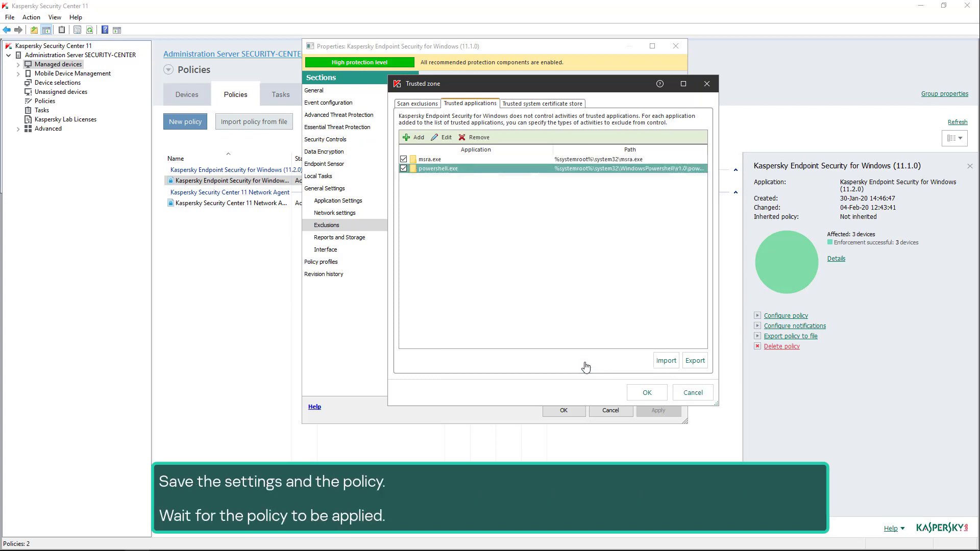
click(647, 393)
click(651, 412)
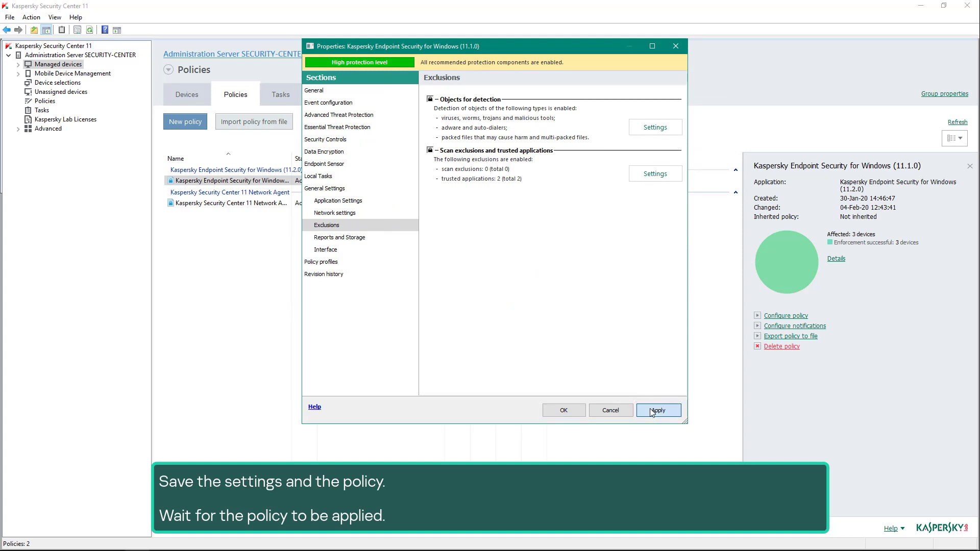
Close the policy properties and rerun the recalled Invoke-WebRequest download in PowerShell
click(576, 411)
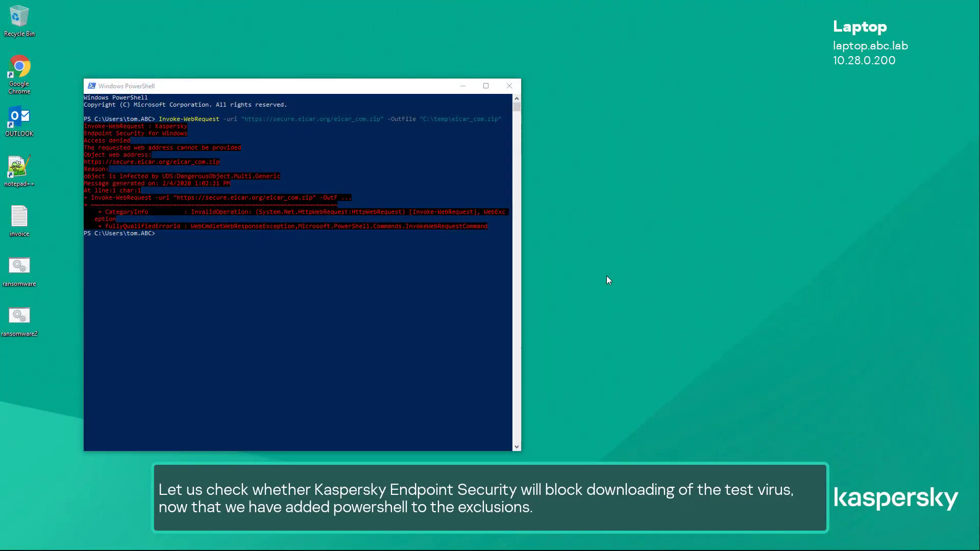
click(415, 86)
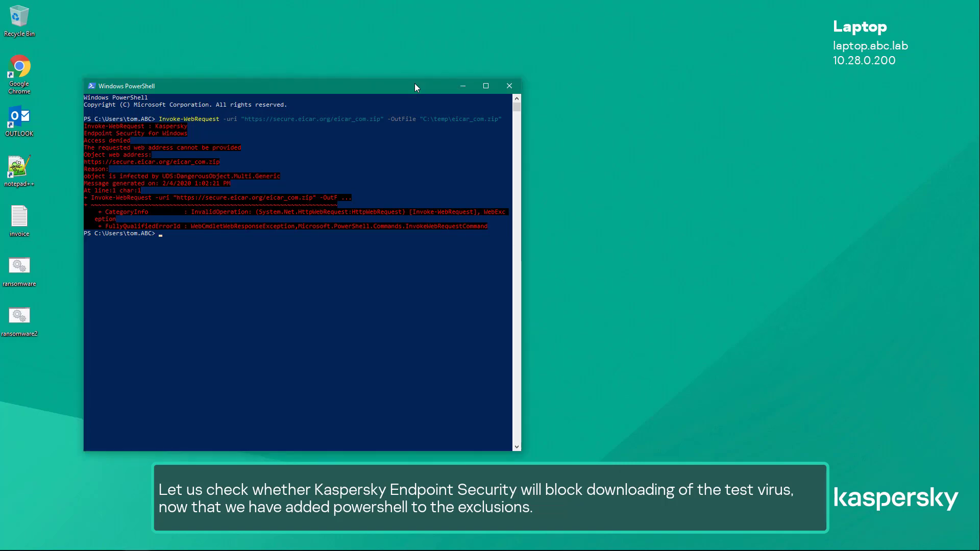
key(Up)
key(Return)
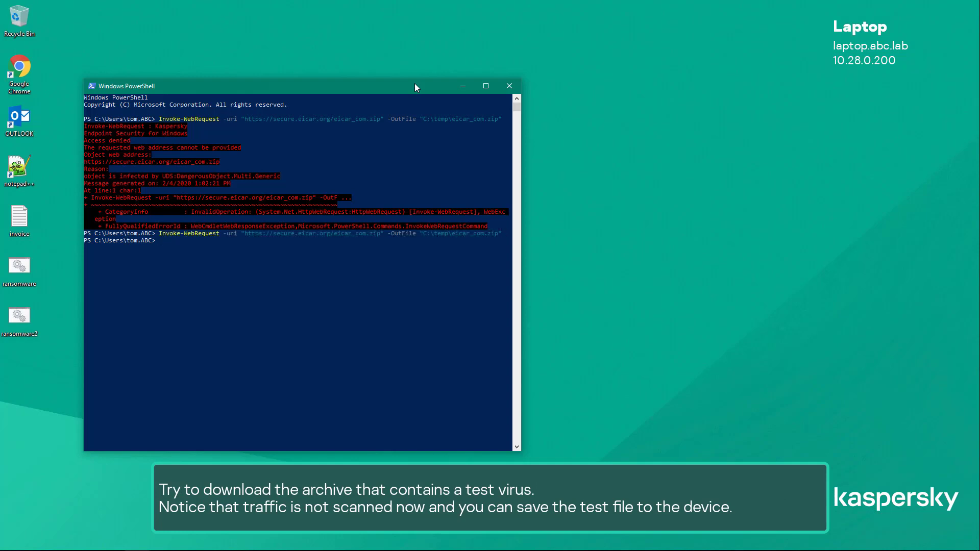
Browse File Explorer to C:\temp and select the saved eicar_com archive
key(super+e)
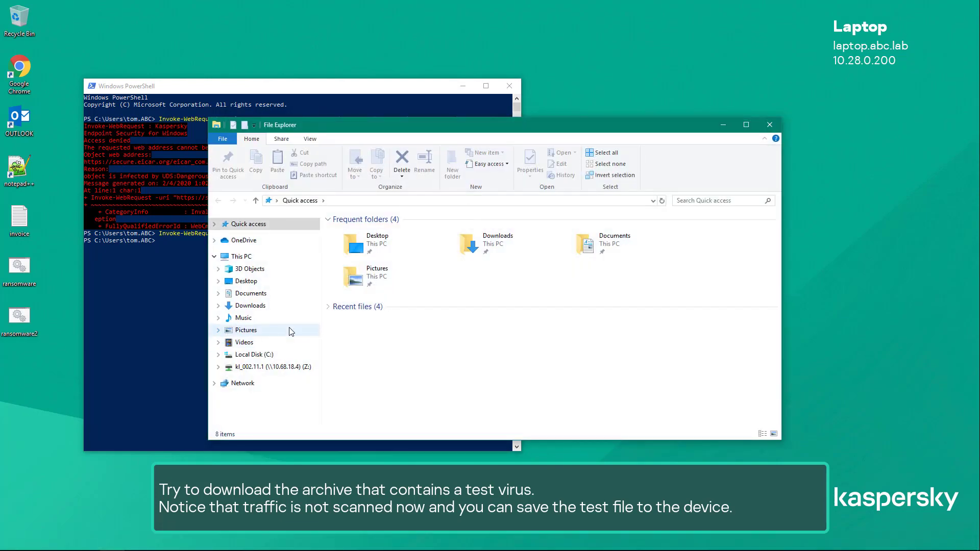
click(271, 354)
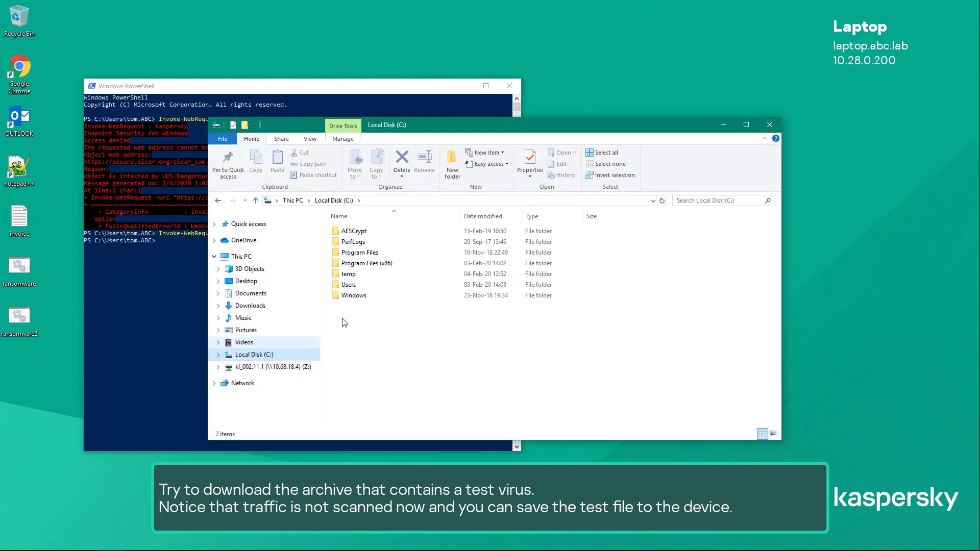
double_click(353, 276)
click(355, 243)
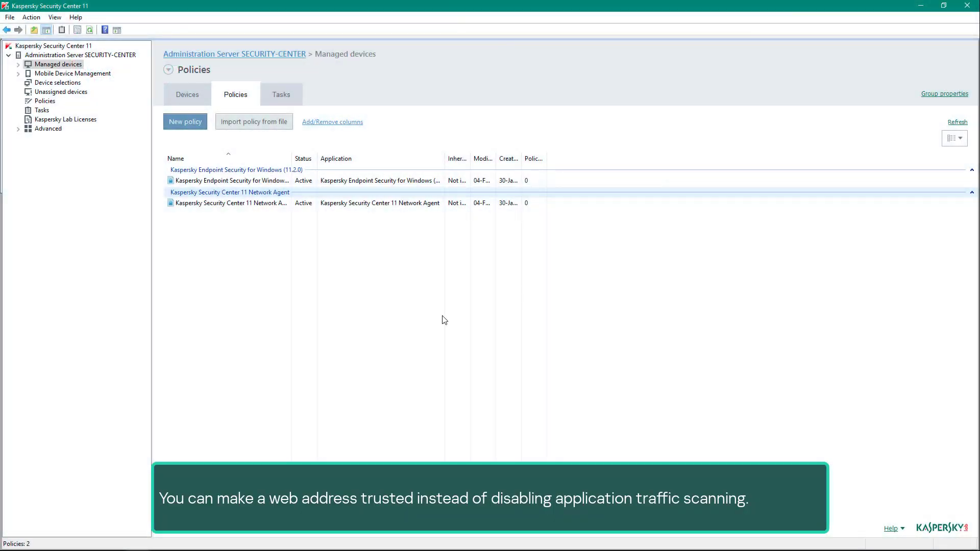
Reopen the Kaspersky Endpoint Security policy at General Settings > Exclusions
click(261, 182)
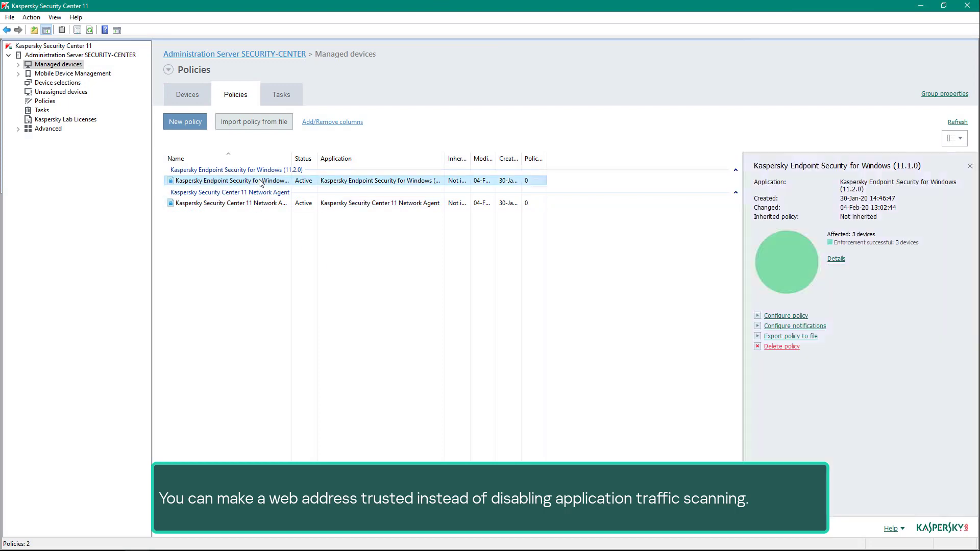
double_click(260, 181)
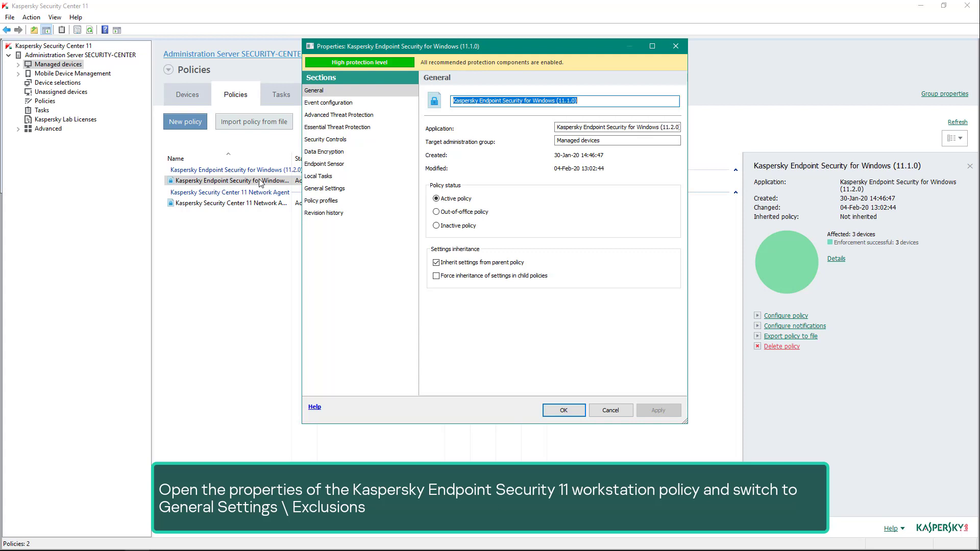
click(316, 190)
click(316, 190)
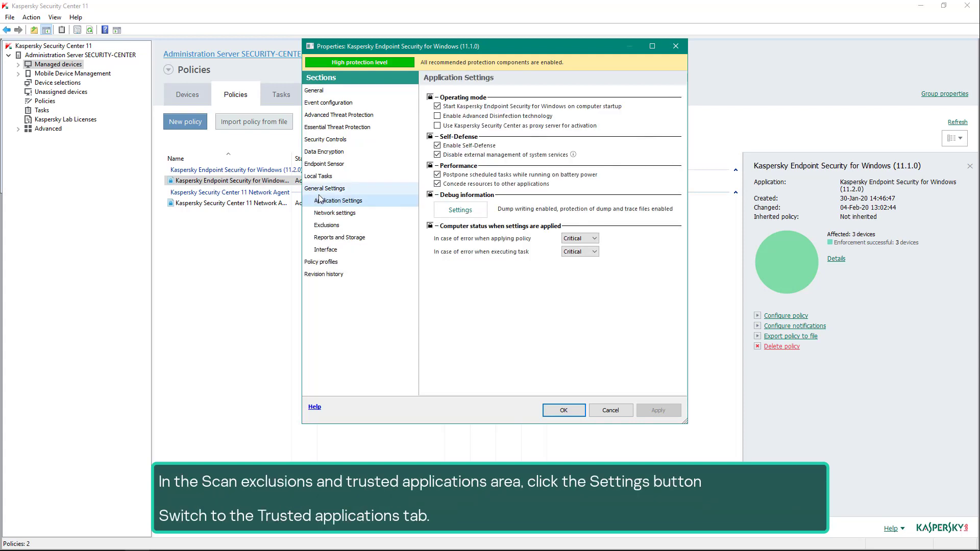
click(328, 228)
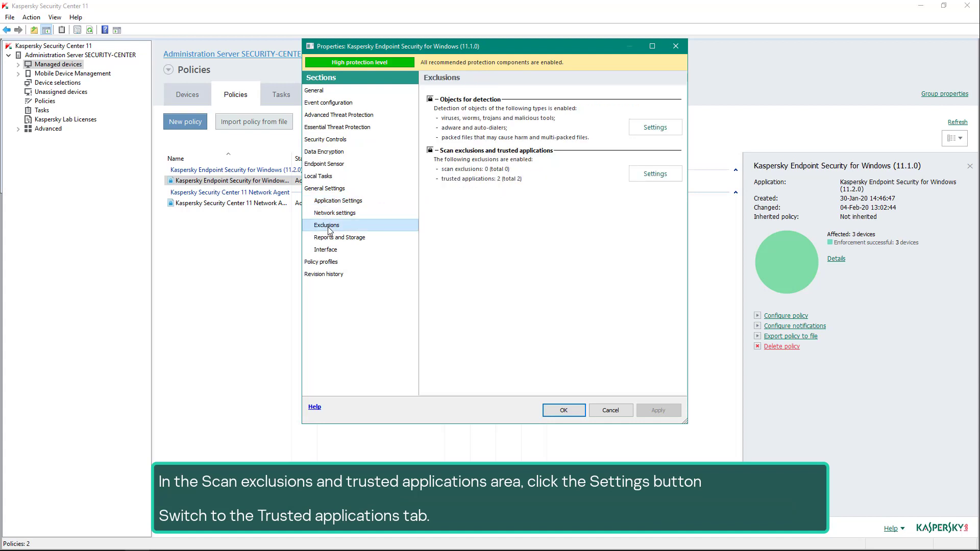
Uncheck powershell.exe in the Trusted applications list, leaving msra.exe enabled
click(639, 177)
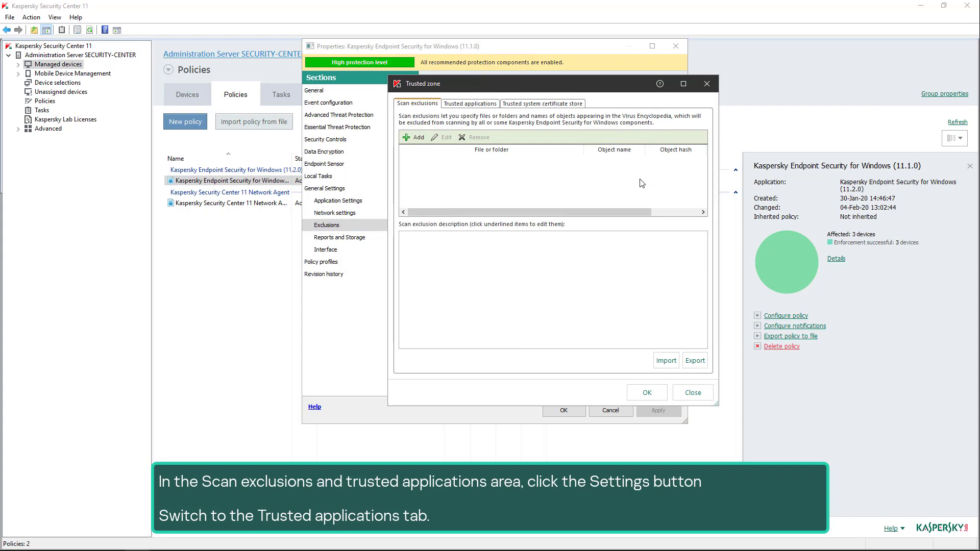
click(480, 107)
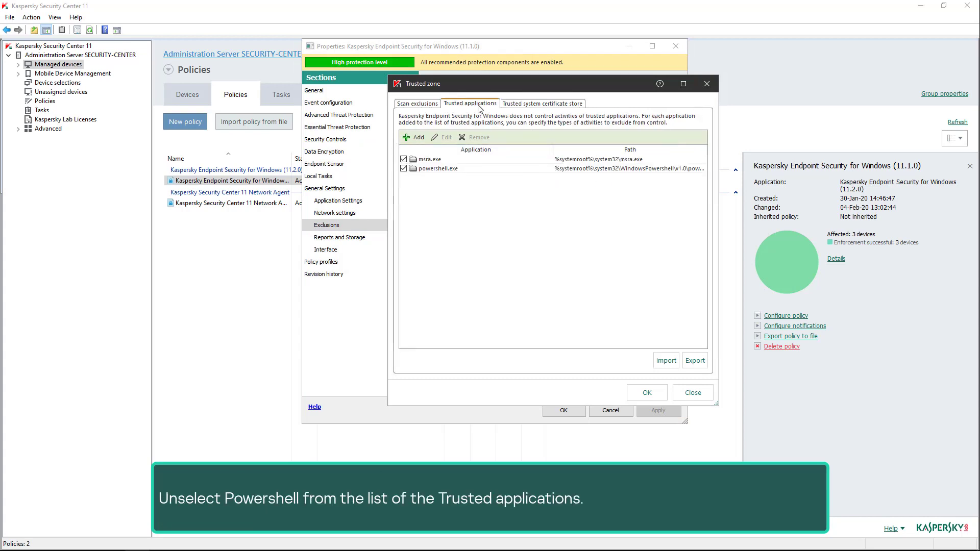
click(404, 168)
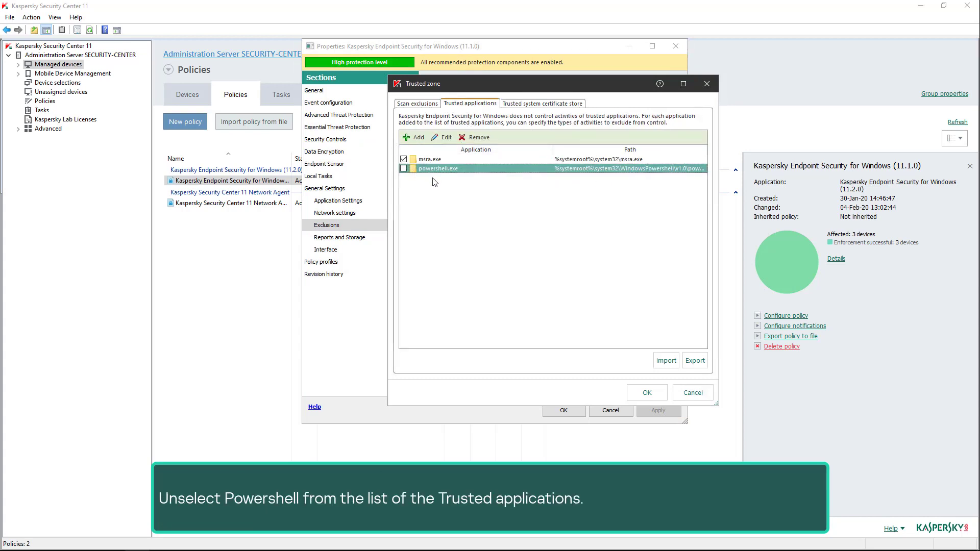
Confirm the trusted-application change and go to Essential Threat Protection > Web Threat Protection
click(648, 393)
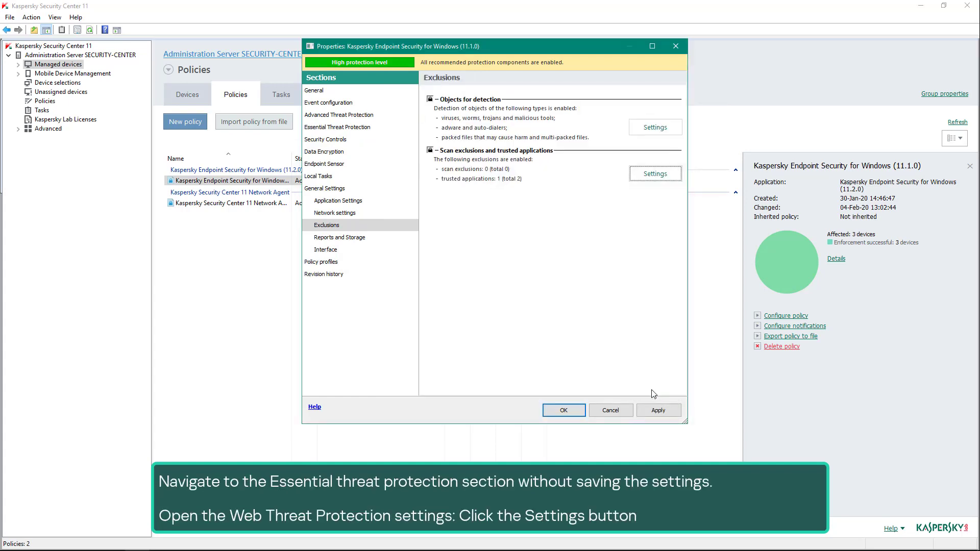
click(367, 128)
click(360, 151)
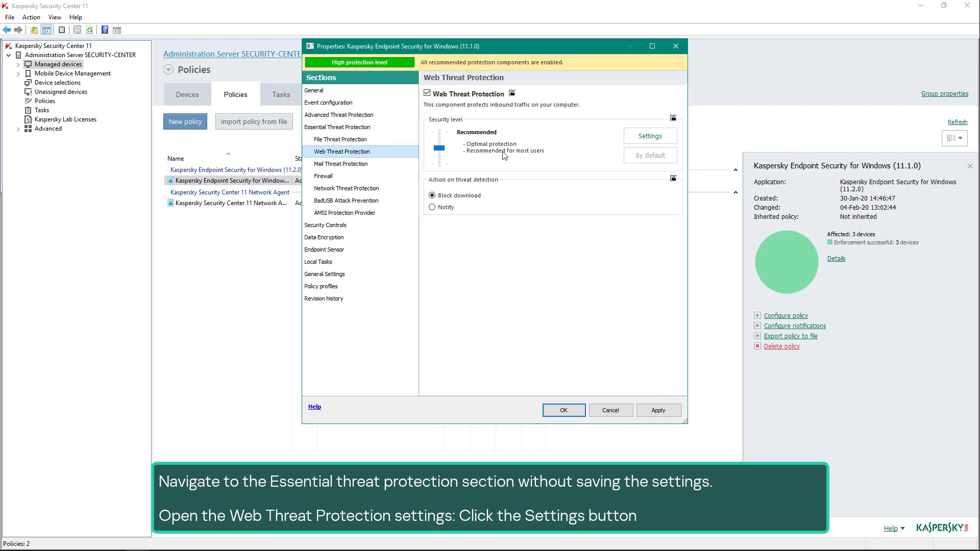
Add *.eicar.org/* as a trusted web address, then apply and save the policy
click(636, 142)
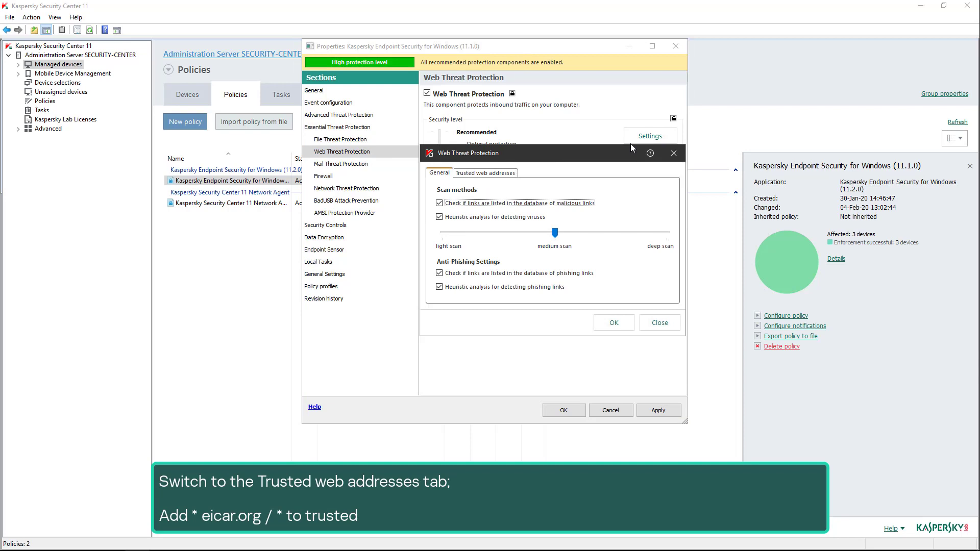
click(509, 175)
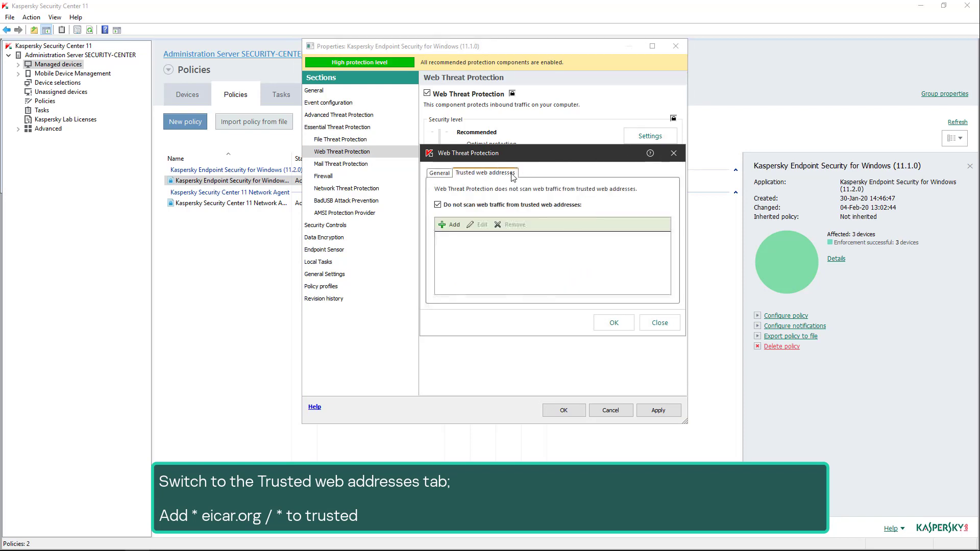
click(460, 224)
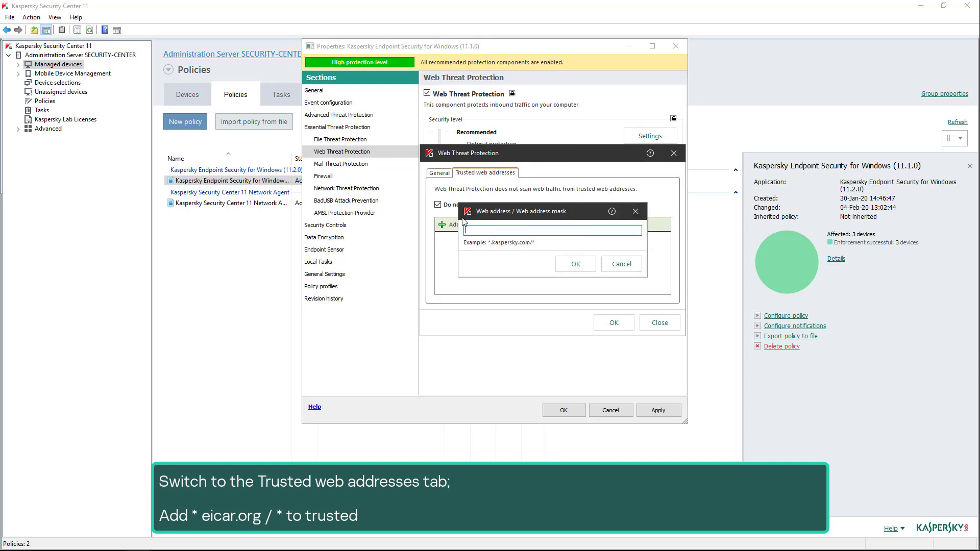
text(*.eicar.org/*)
click(574, 263)
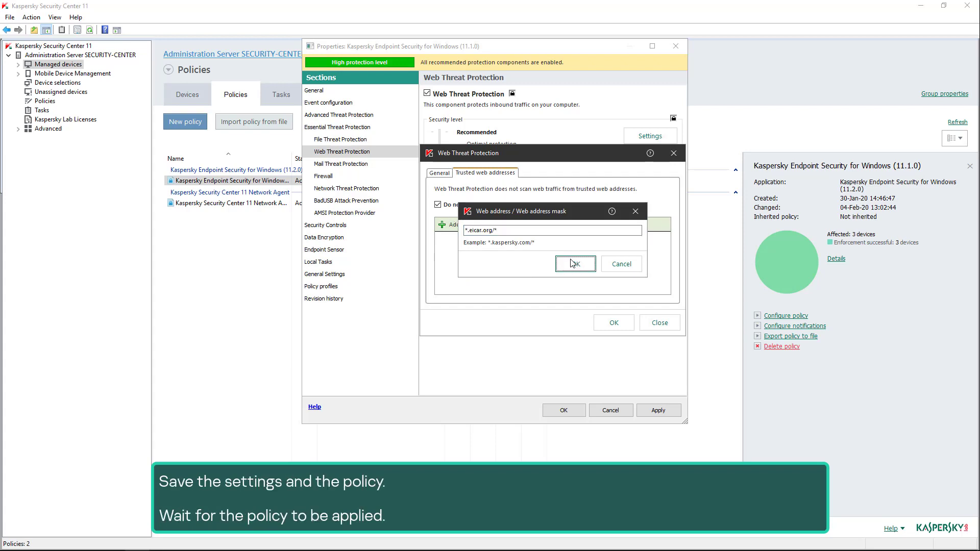
click(611, 322)
click(651, 409)
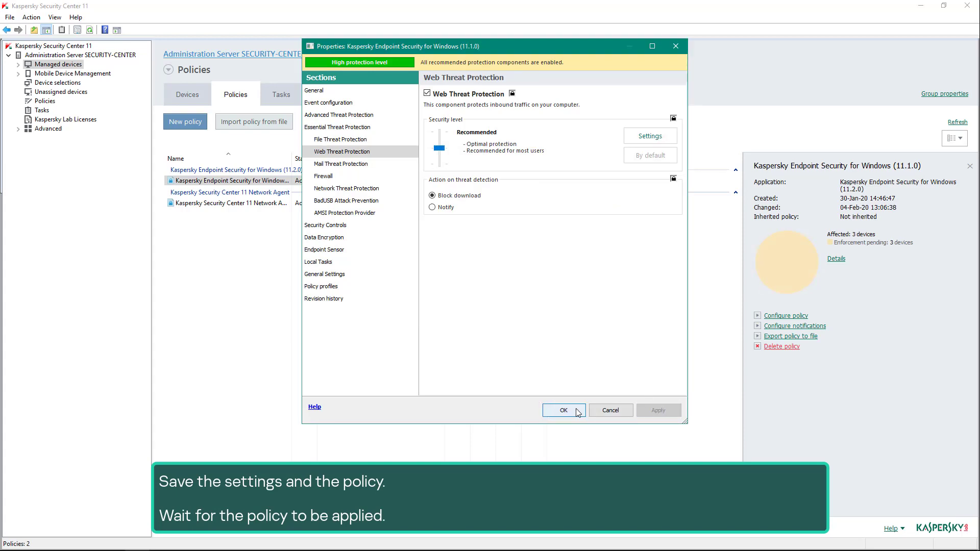
click(564, 411)
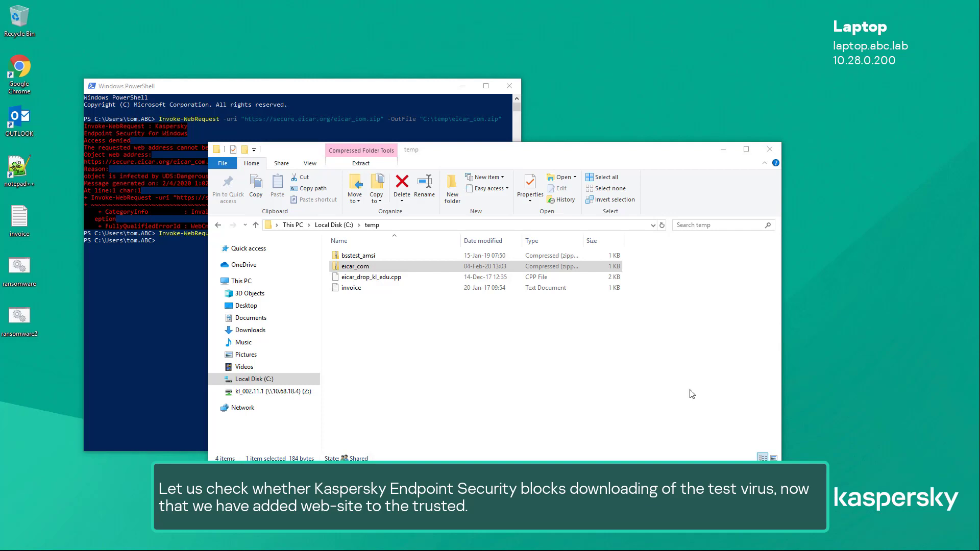
Rerun the recalled download command in PowerShell, then return to the C:\temp Explorer window
click(164, 332)
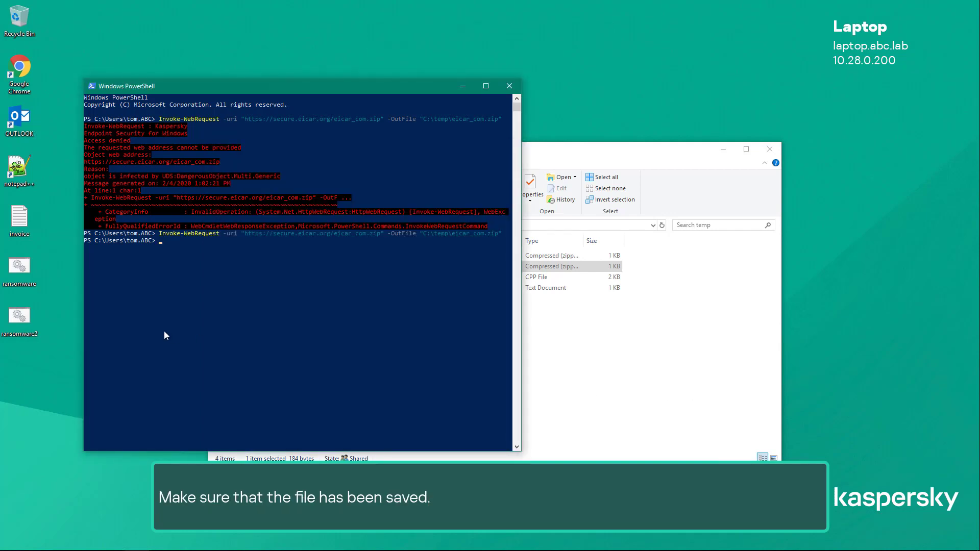
key(Up)
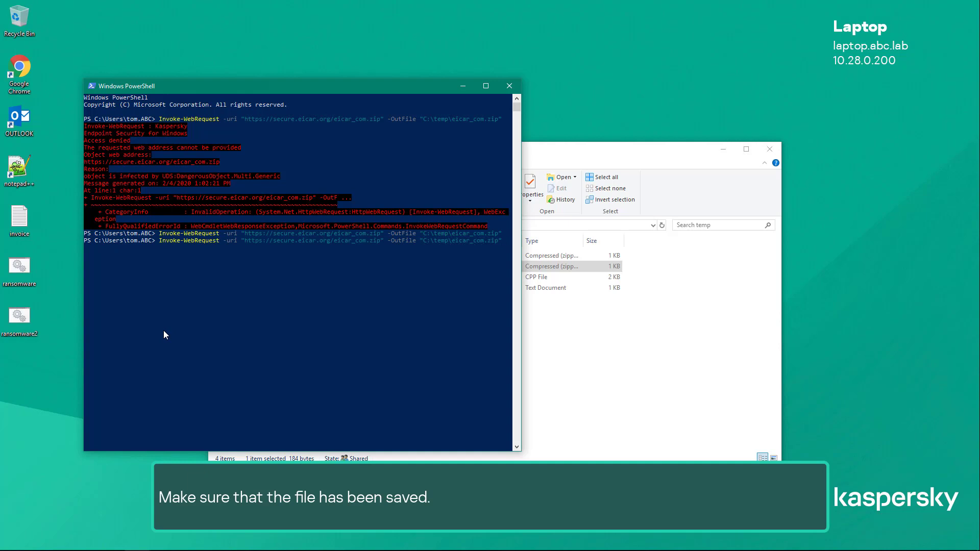
key(Return)
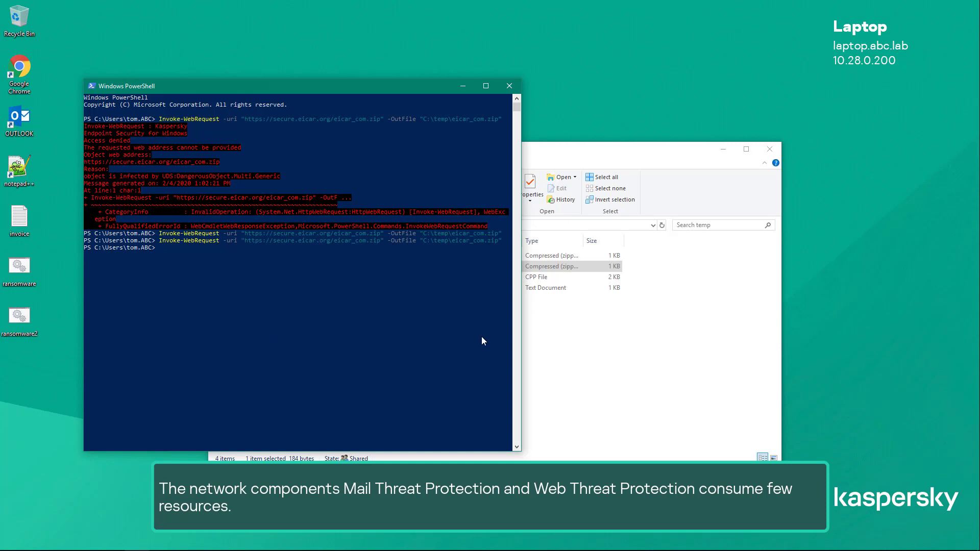
click(554, 337)
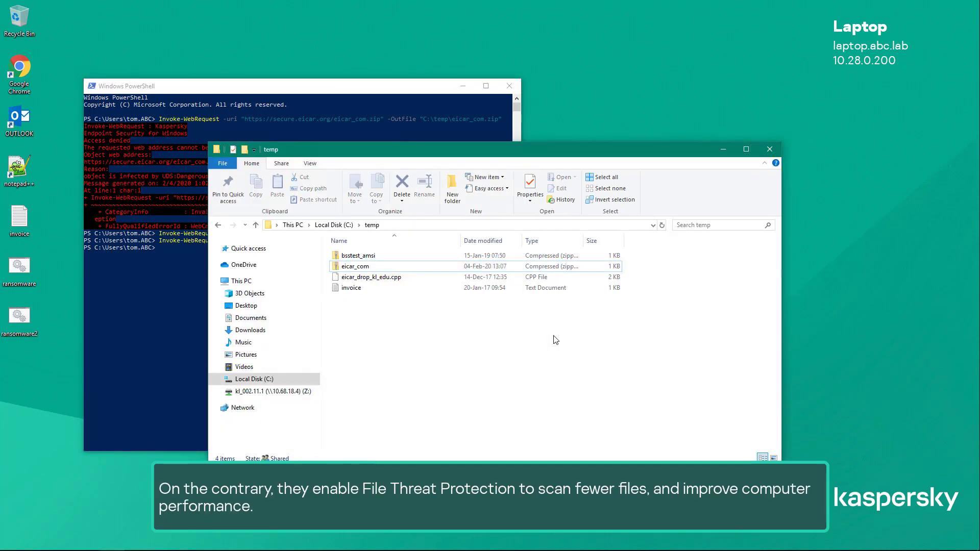